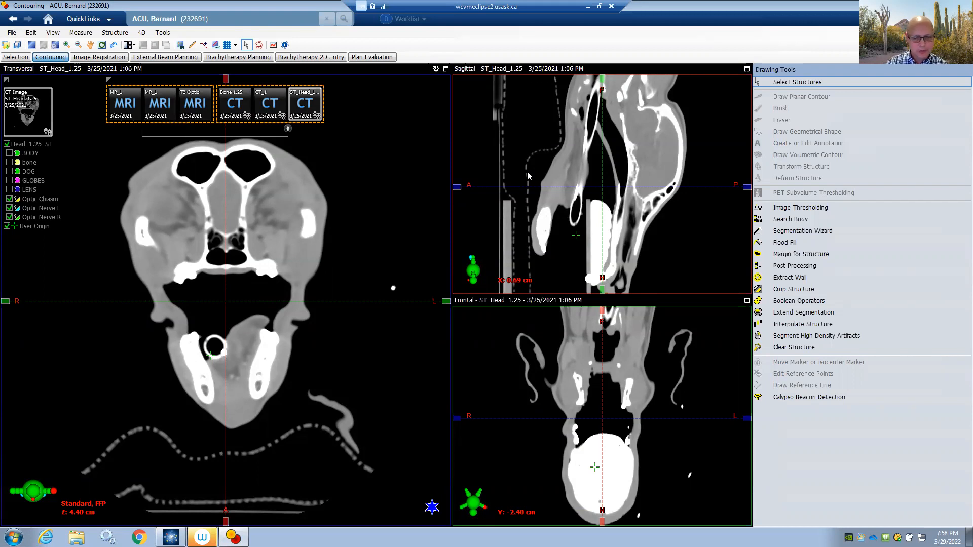
Turn on window/level adjustment and apply the Breast range preset to the head CT.
click(32, 45)
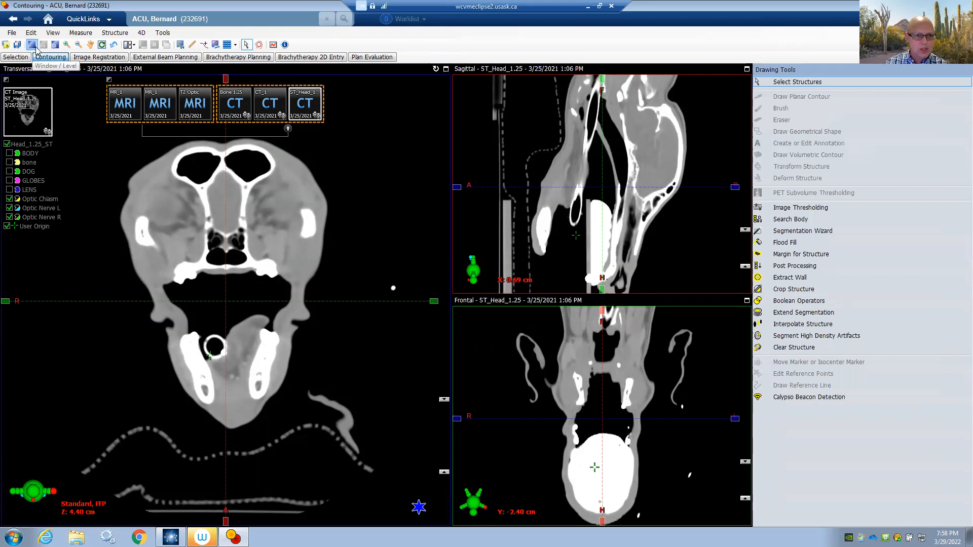
right_click(442, 233)
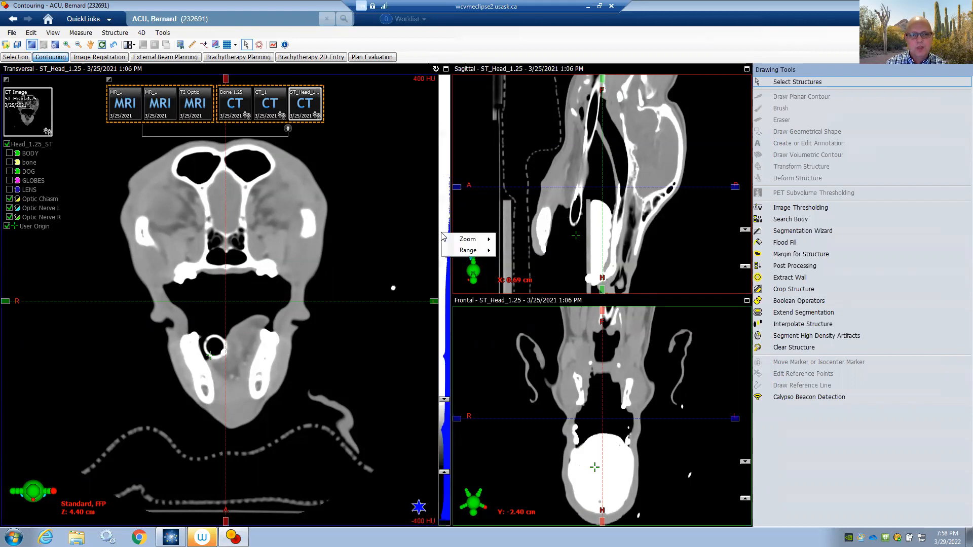
mouse_move(466, 250)
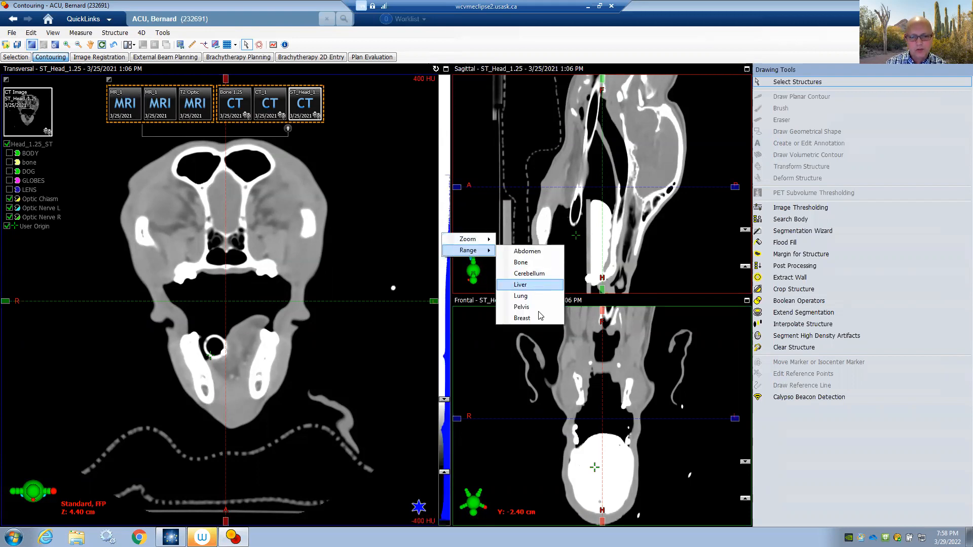
click(522, 317)
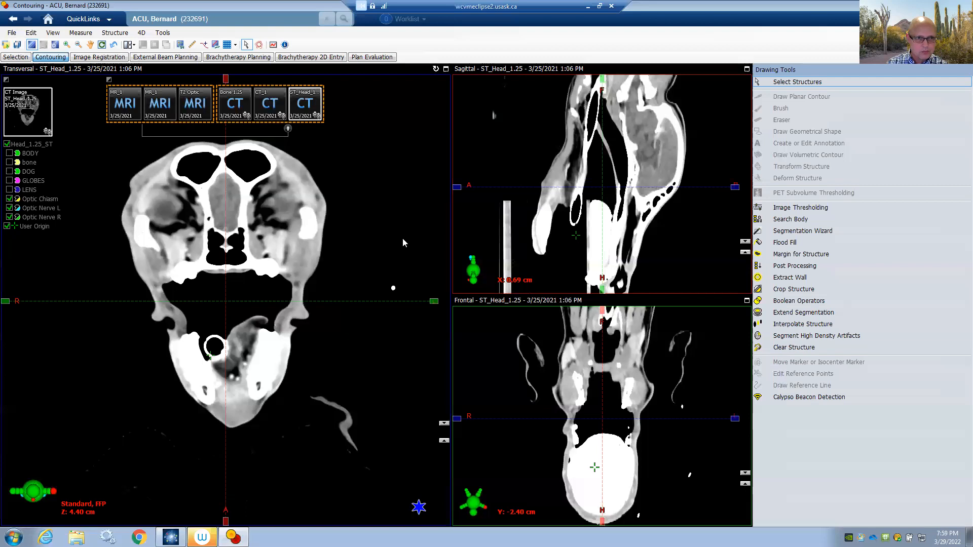
Make the frontal view the main view and rotate the head in the sagittal view so the frontal plane cuts it obliquely.
click(436, 69)
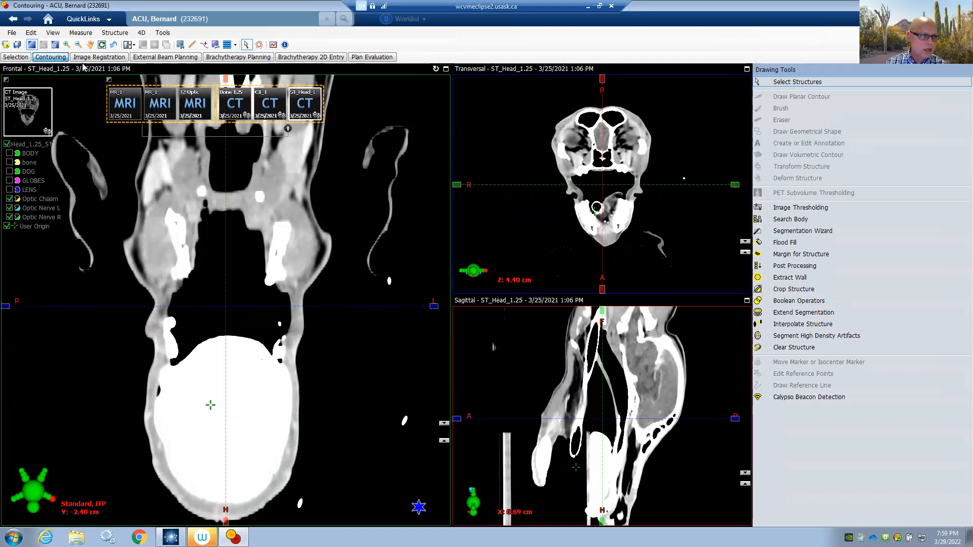
click(102, 45)
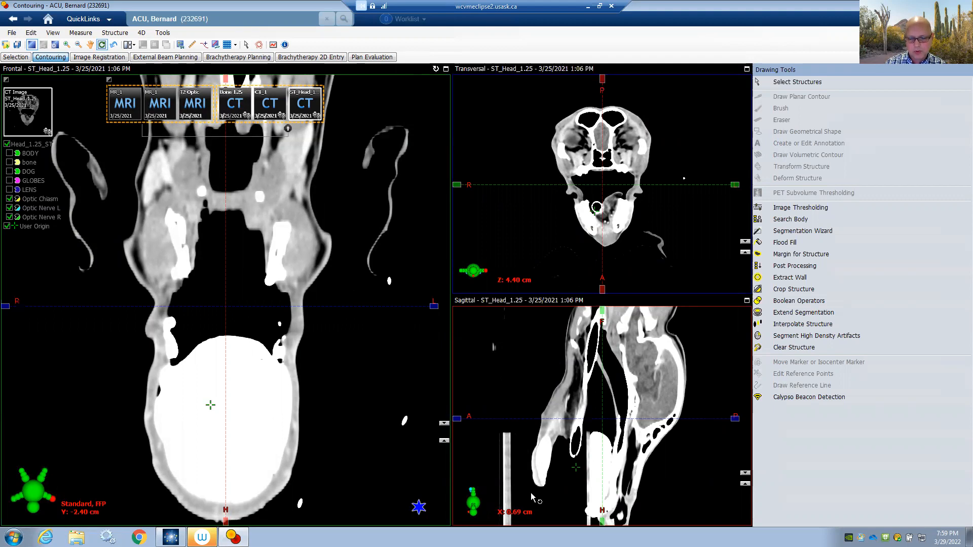
drag(547, 501, 686, 417)
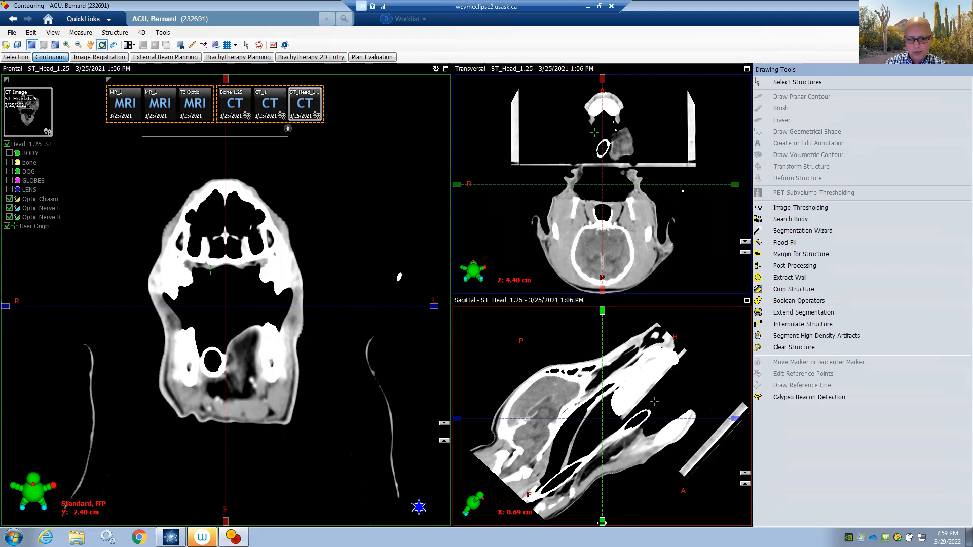
Move the frontal plane to Y -4.69 cm so it passes through both eyes, and return to structure selection mode.
drag(602, 522, 567, 528)
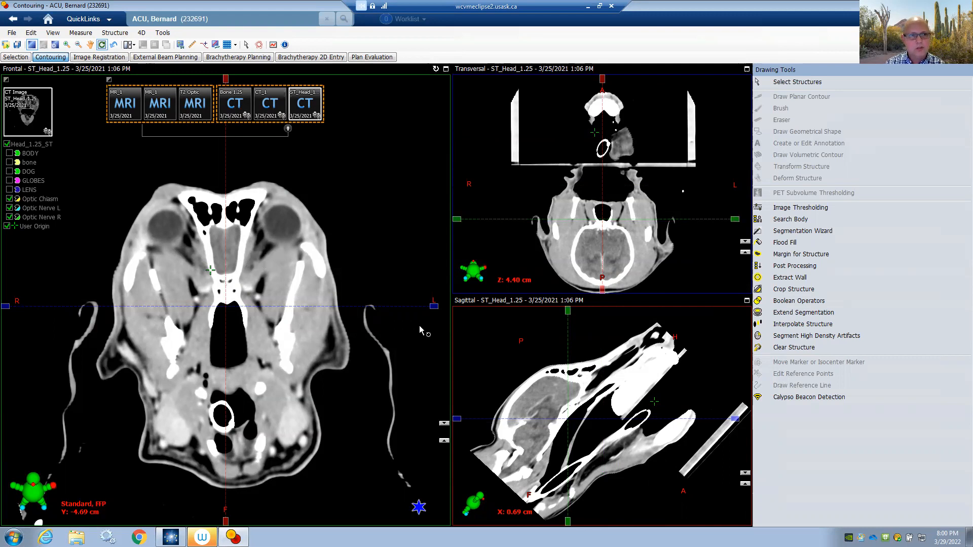
click(246, 46)
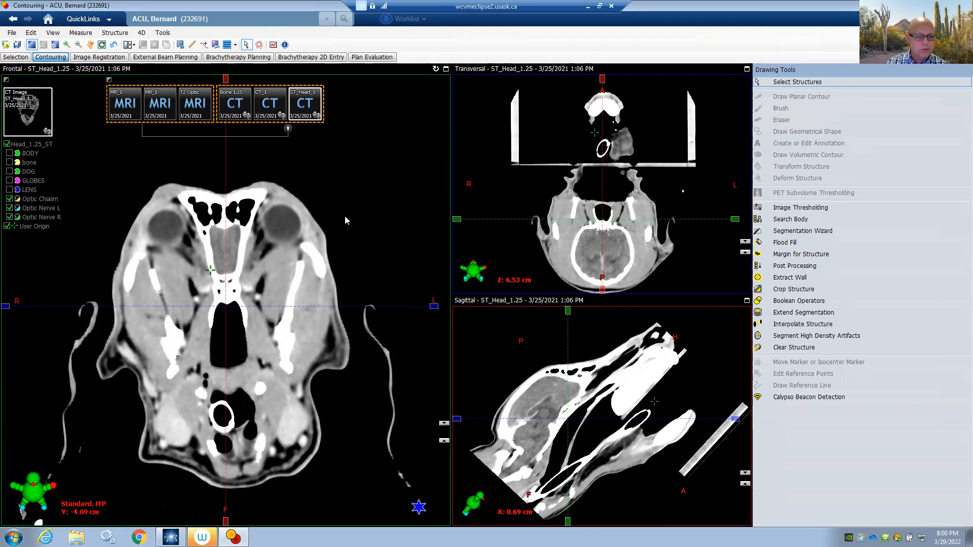
Examine the frontal slices around Y -4.69 cm to follow the optic nerves behind both eyes.
scroll(345, 216, up, 1)
scroll(344, 219, down, 1)
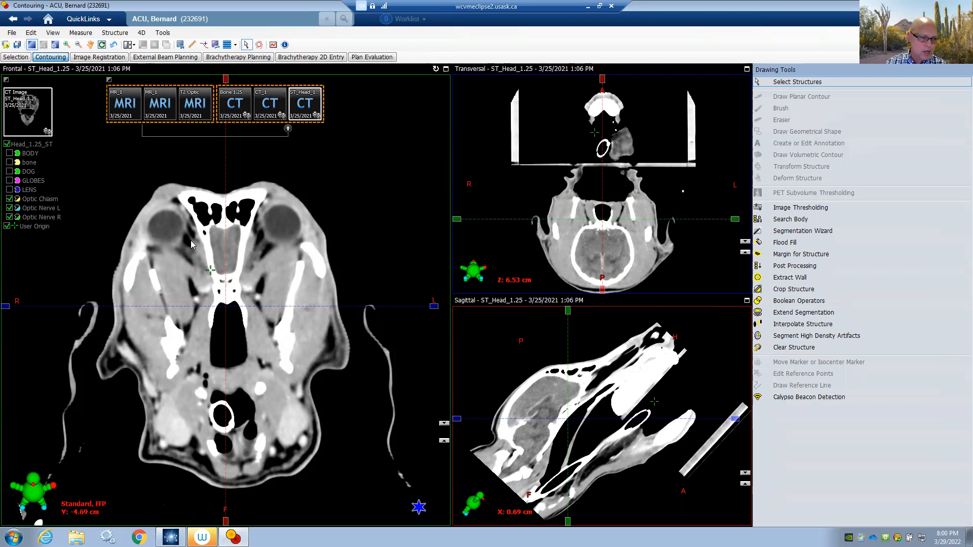
scroll(377, 263, down, 1)
scroll(377, 262, down, 2)
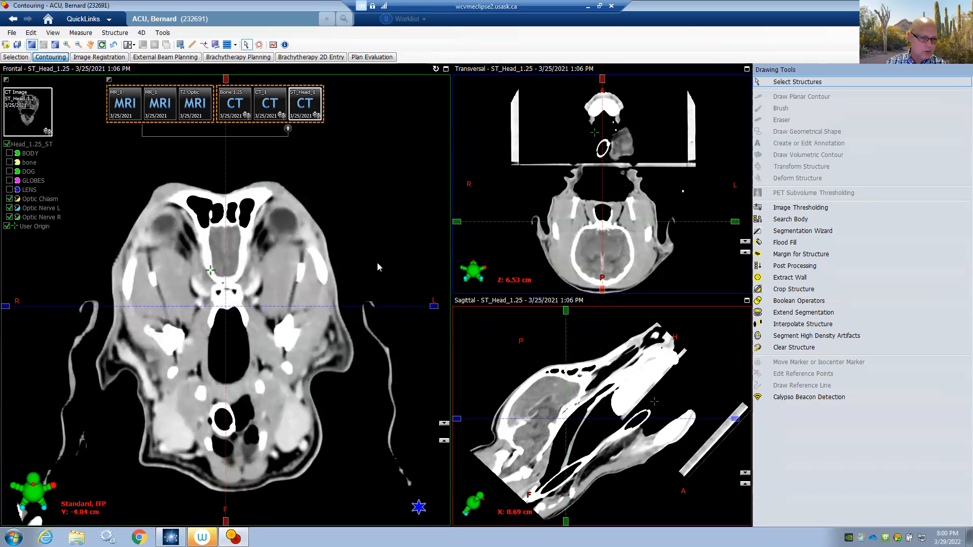
scroll(377, 267, down, 1)
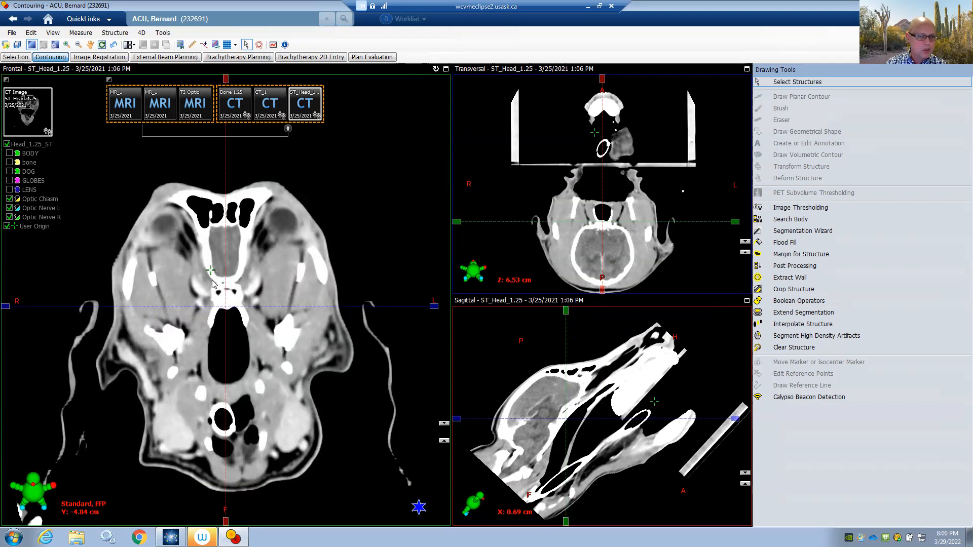
scroll(379, 238, up, 2)
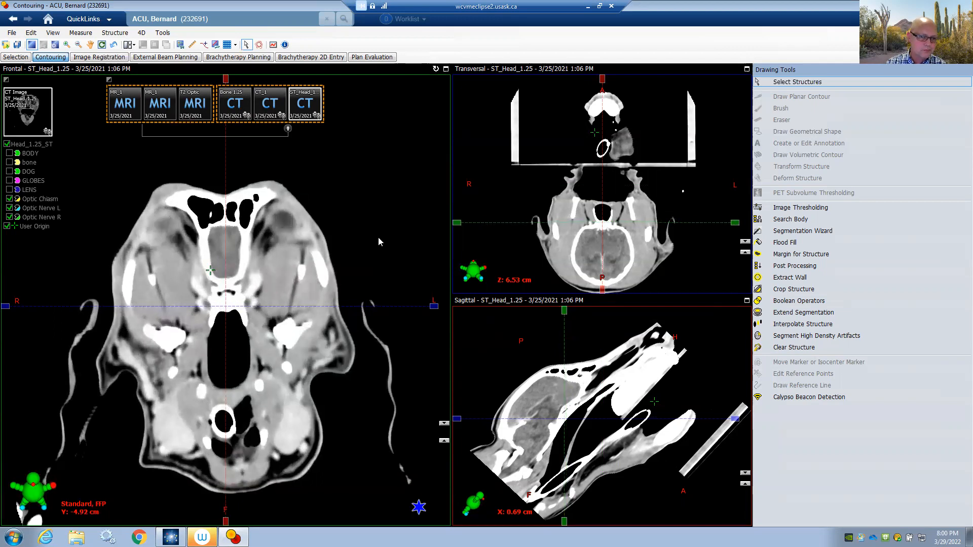
scroll(378, 238, up, 3)
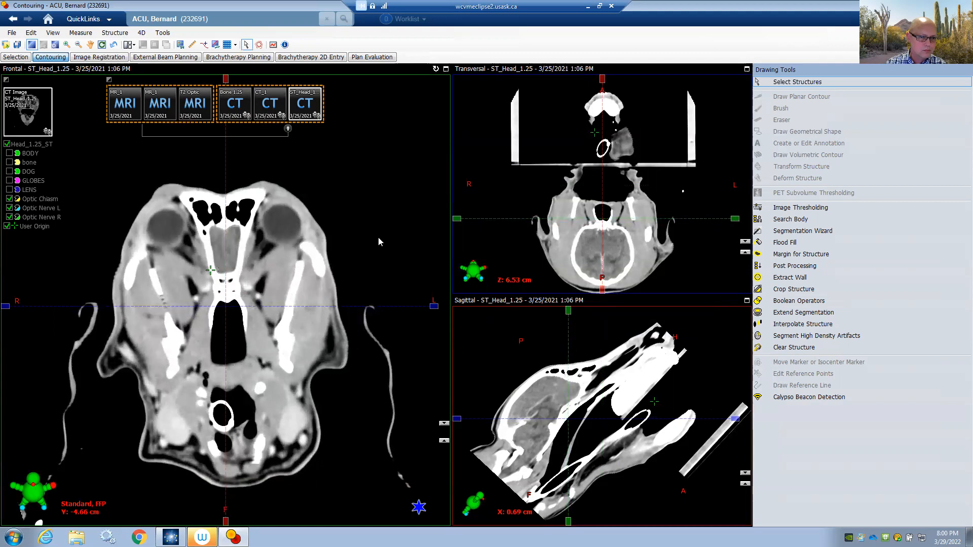
scroll(378, 239, up, 1)
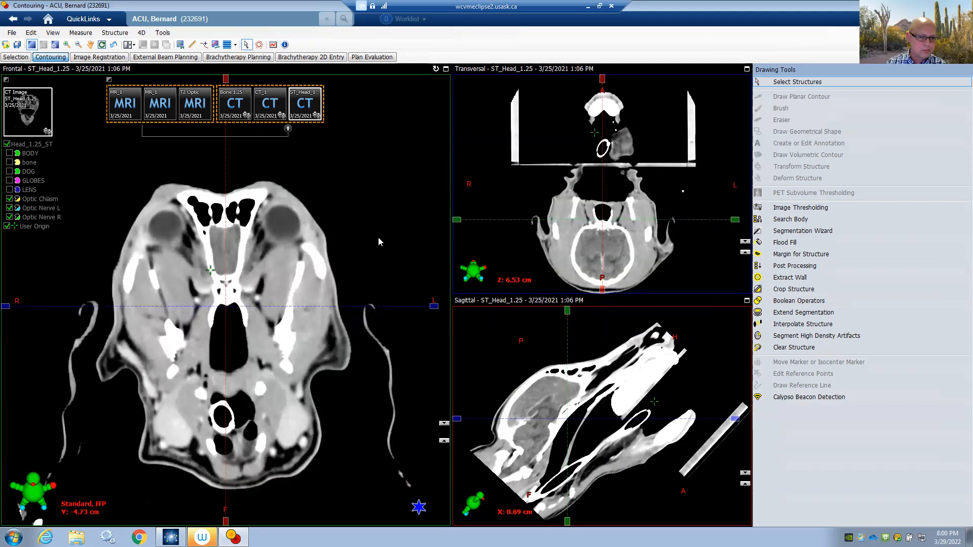
scroll(378, 238, down, 1)
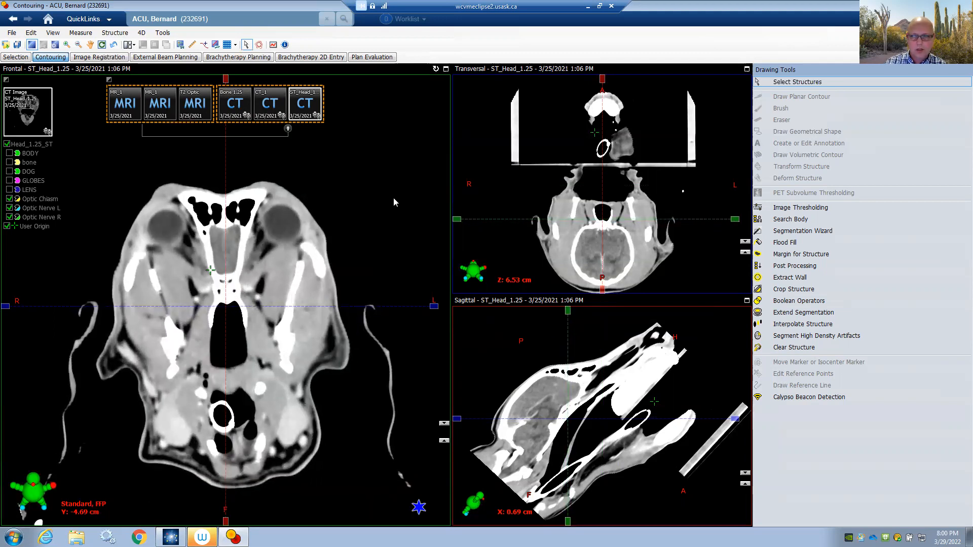
Paint the Optic Nerve L structure on the frontal slice at Y -4.69 cm with a 0.3 cm static 2D brush.
click(48, 208)
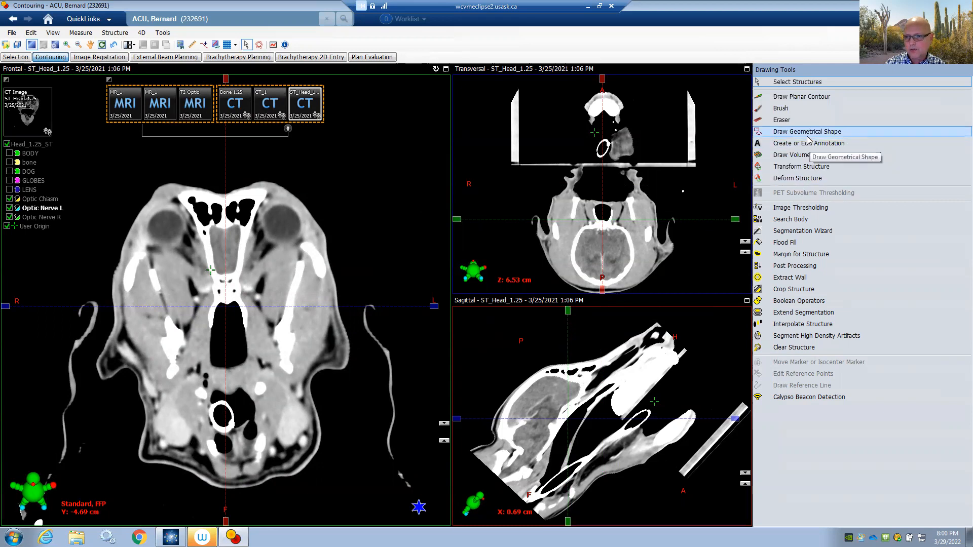
click(785, 109)
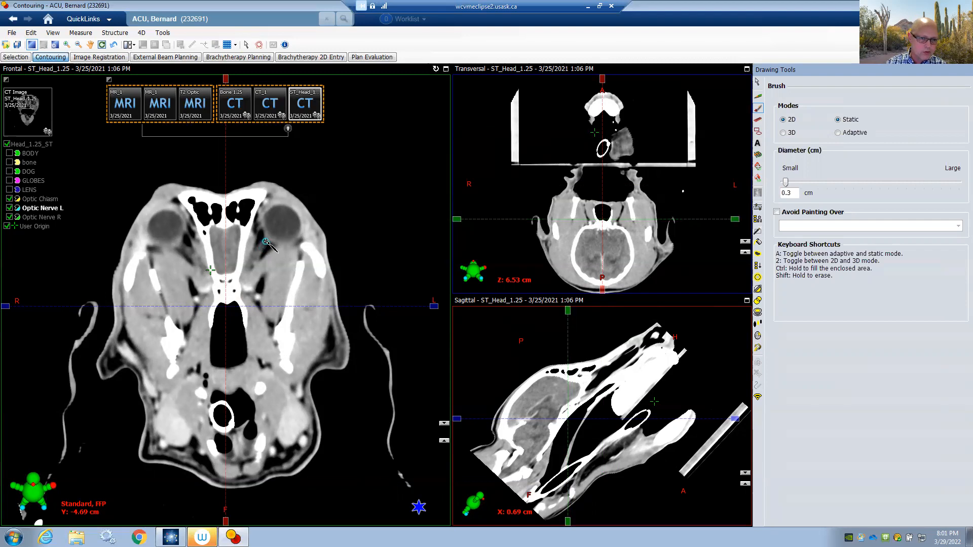
drag(264, 242, 248, 269)
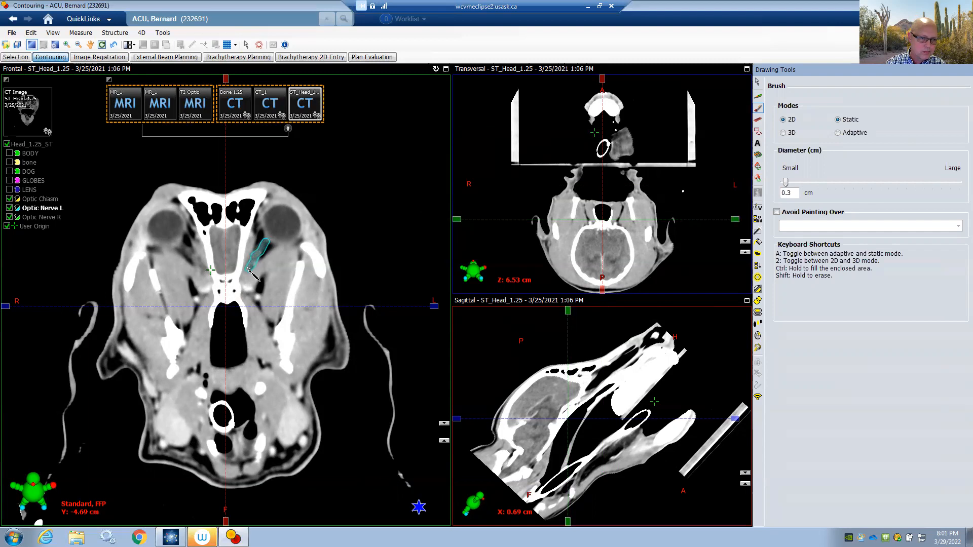
scroll(360, 223, down, 1)
scroll(361, 223, up, 1)
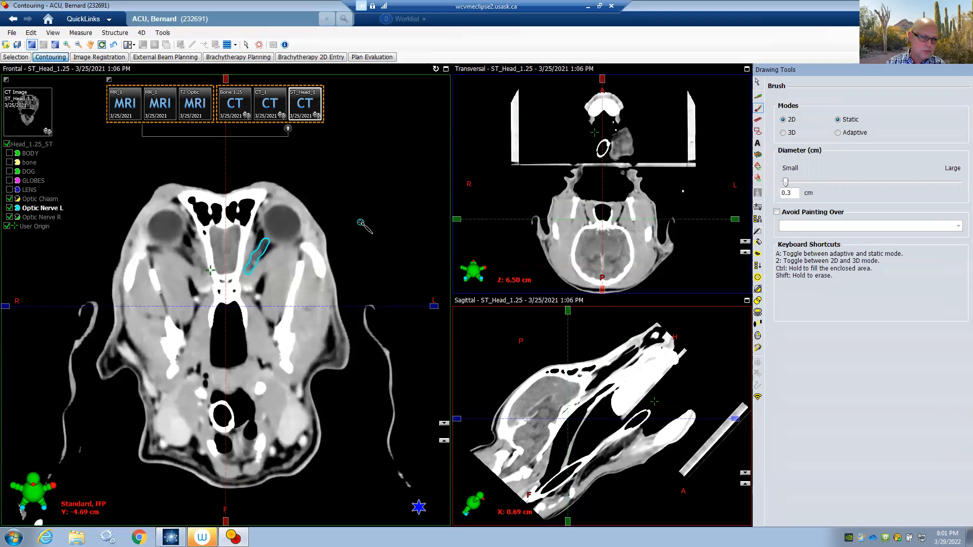
Paint Optic Nerve L along the left nerve on the frontal slices from Y -4.73 to -4.81 cm.
scroll(361, 223, up, 1)
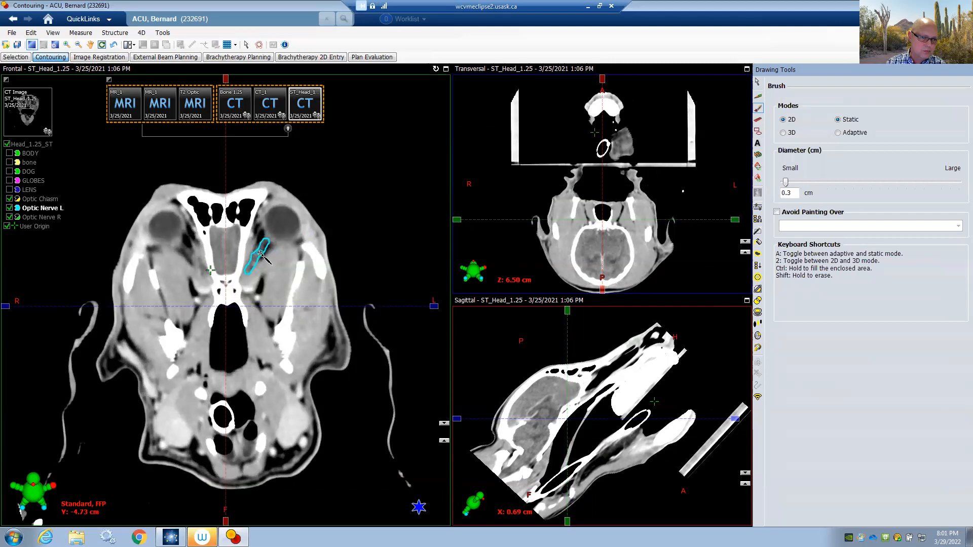
mouse_move(256, 258)
mouse_down()
mouse_move(244, 276)
mouse_move(259, 265)
mouse_up()
scroll(259, 264, down, 2)
drag(256, 258, 245, 276)
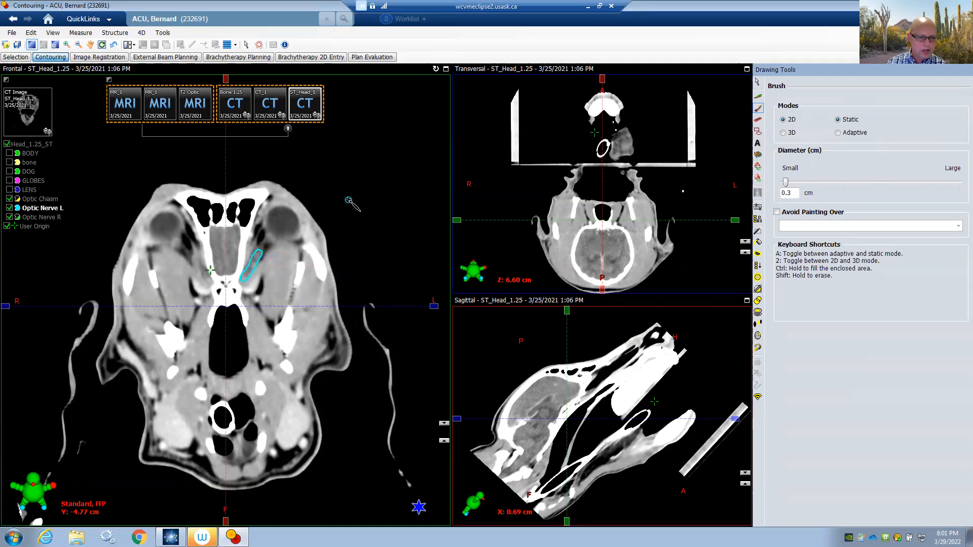
scroll(349, 202, down, 2)
scroll(350, 202, up, 1)
scroll(350, 201, down, 1)
drag(258, 255, 243, 280)
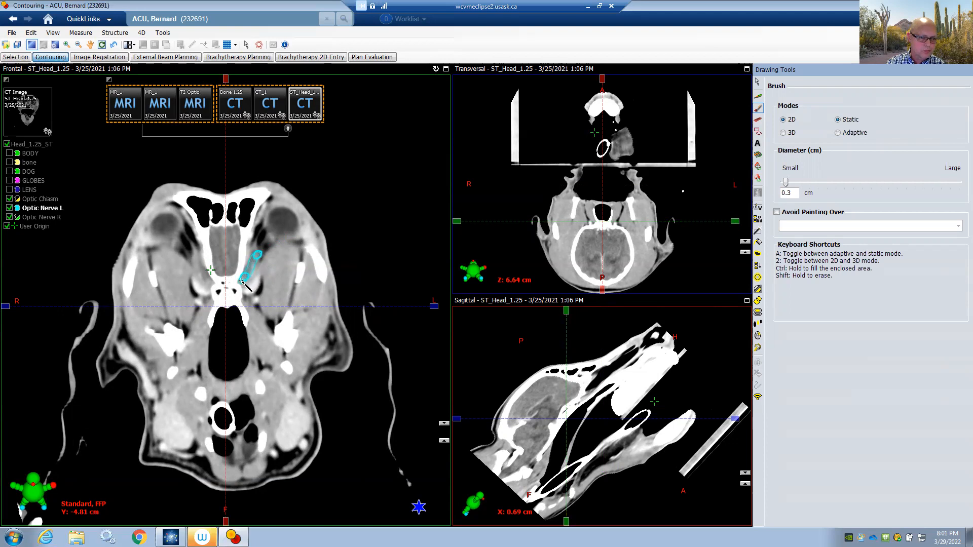
Extend Optic Nerve L onto the frontal slice on the other side of the Y -4.69 cm slice by painting along the nerve.
scroll(315, 214, down, 1)
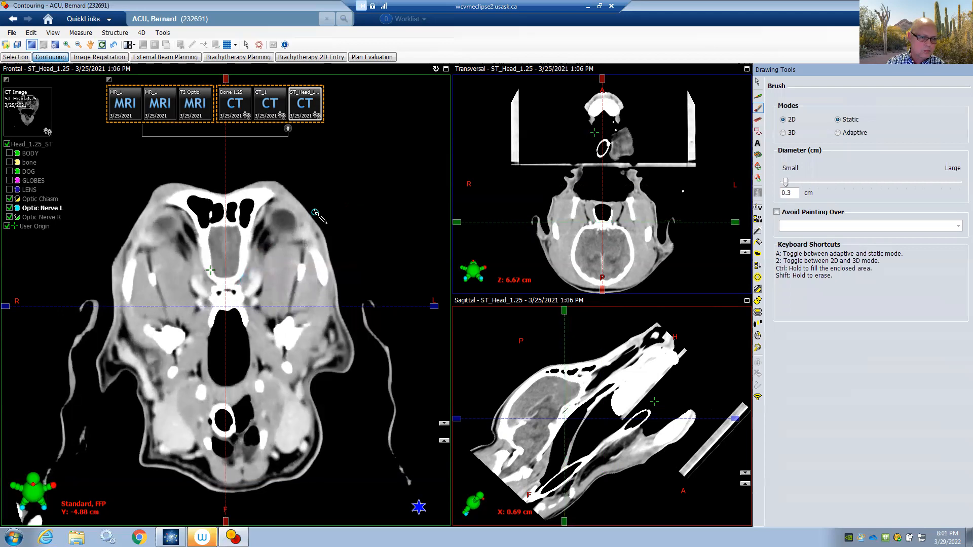
scroll(315, 214, up, 2)
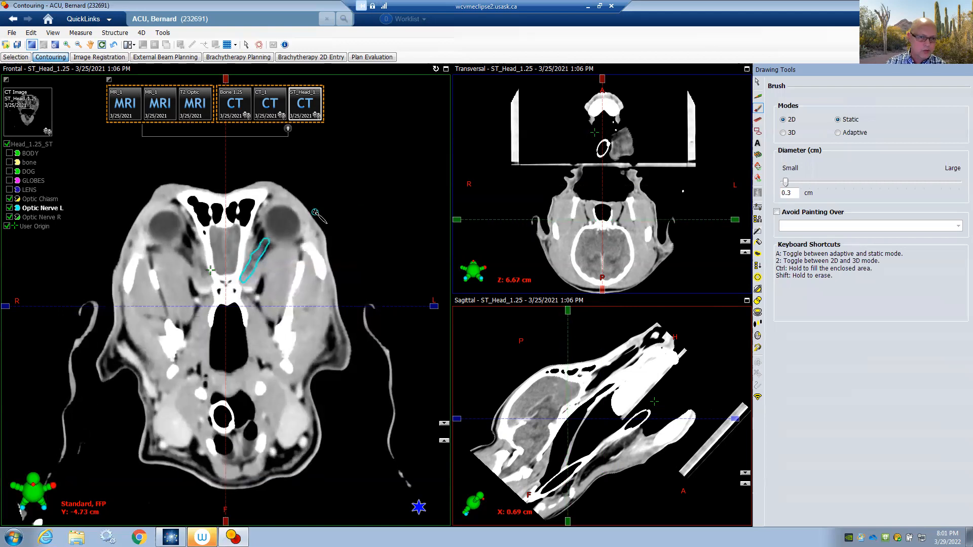
scroll(315, 213, up, 1)
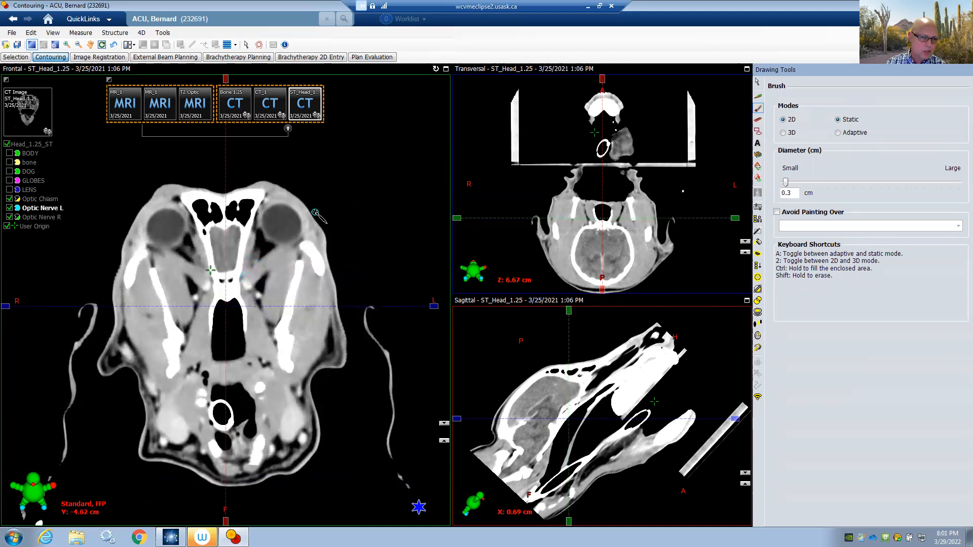
scroll(315, 214, down, 1)
scroll(315, 213, up, 1)
drag(257, 253, 250, 271)
scroll(391, 200, down, 1)
scroll(390, 200, down, 3)
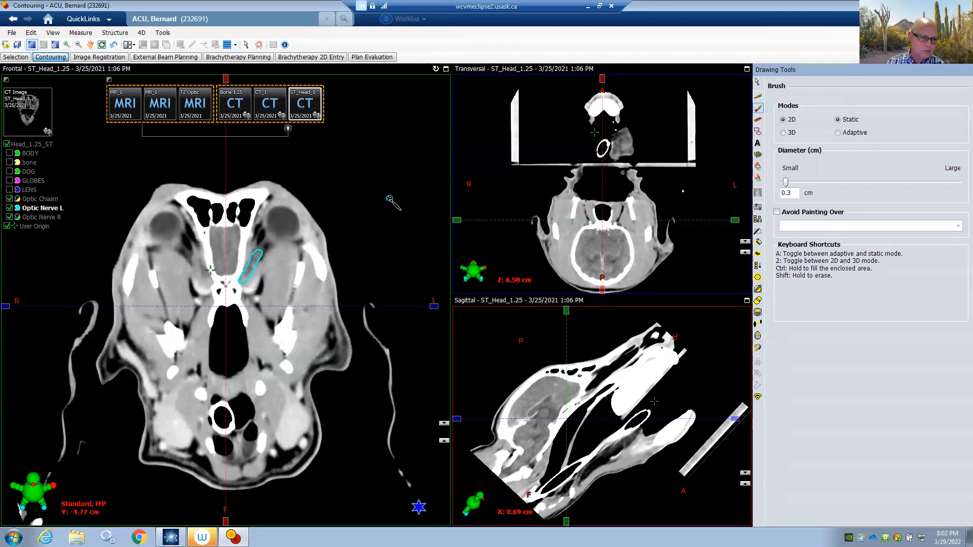
Review the Optic Nerve L contours on the neighbouring frontal slices and leave the brush for structure selection.
scroll(389, 199, down, 2)
scroll(390, 199, up, 2)
scroll(389, 199, up, 1)
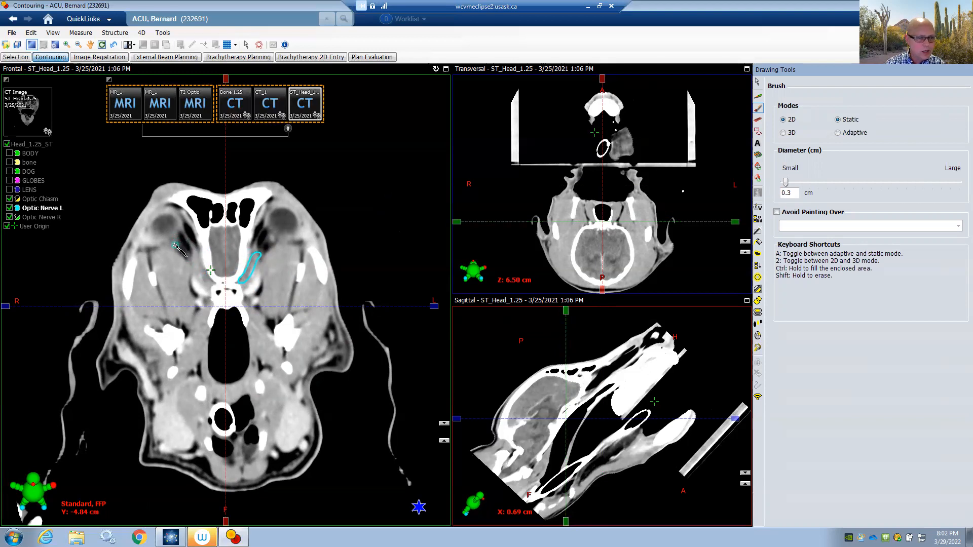
click(201, 238)
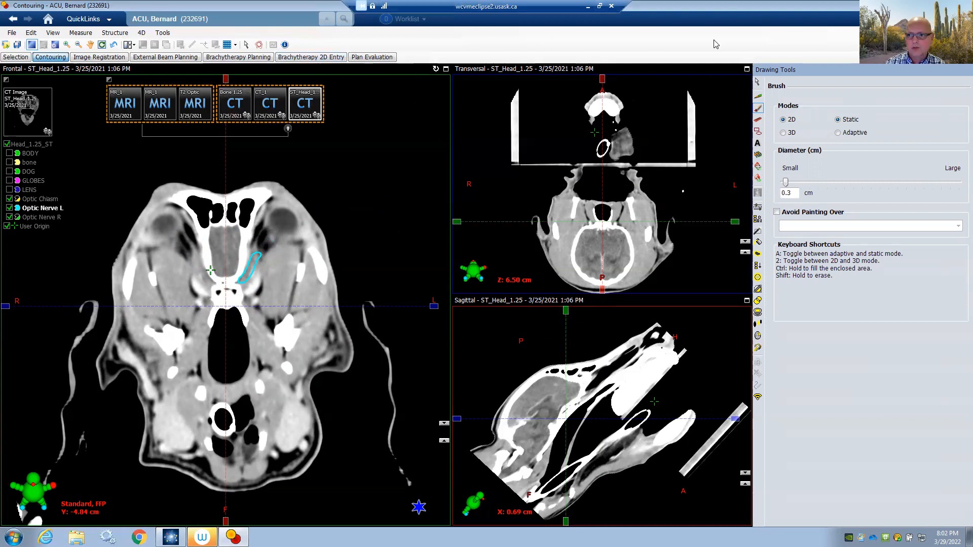
click(758, 85)
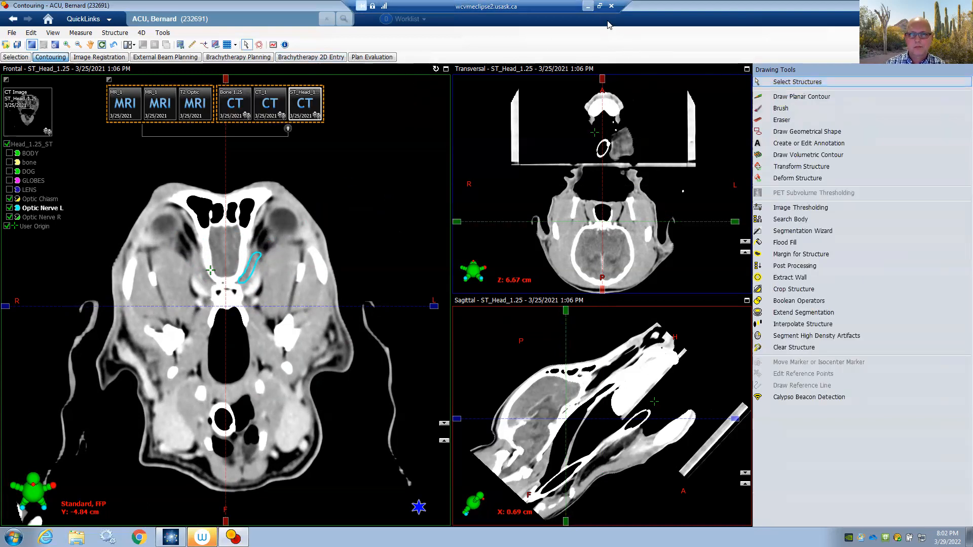